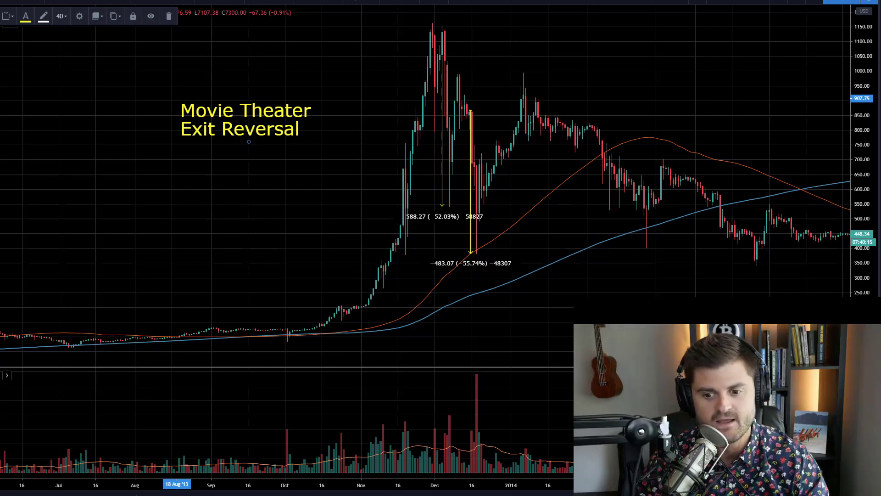
Step: Move the "Movie Theater Exit Reversal" label closer to the late-2013 rally, anchored at about 991 on 19 Sep '13
scroll(512, 236, "up", 1)
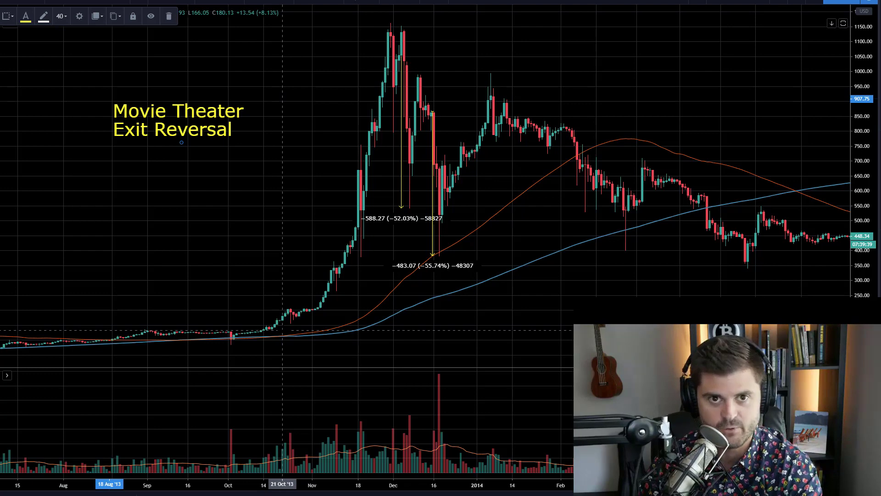
scroll(282, 331, "up", 1)
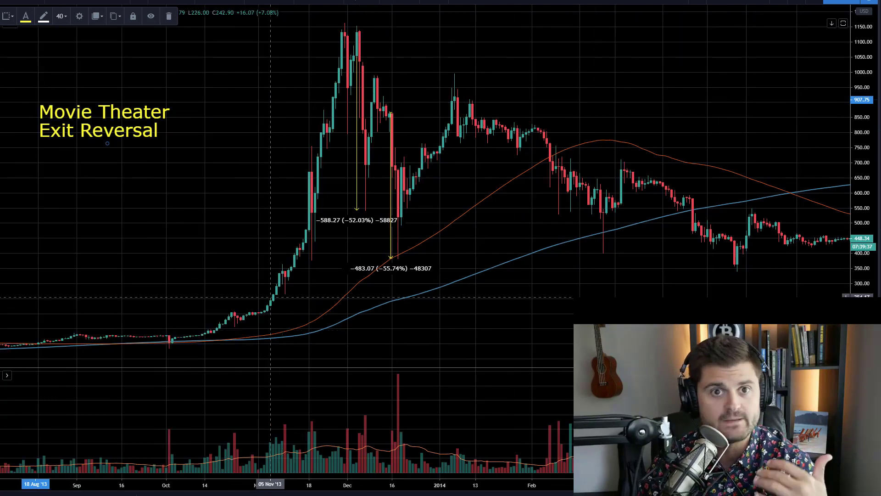
left_click_drag(134, 132, 255, 115)
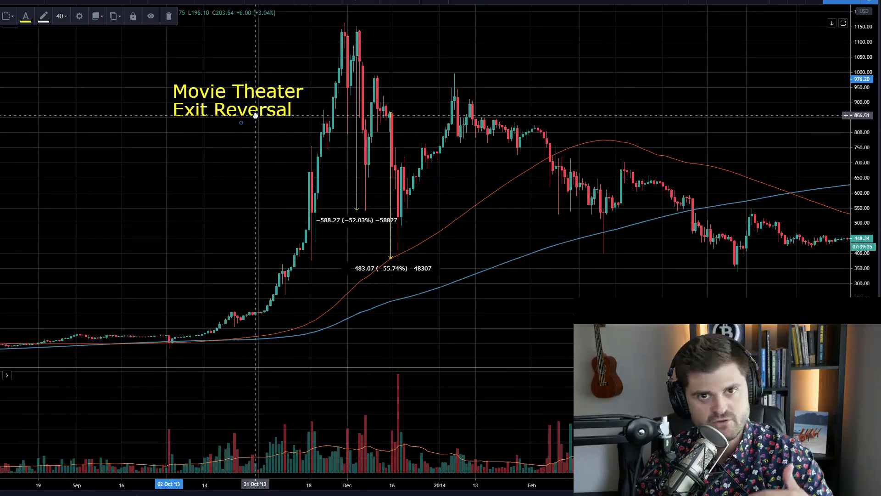
left_click(246, 171)
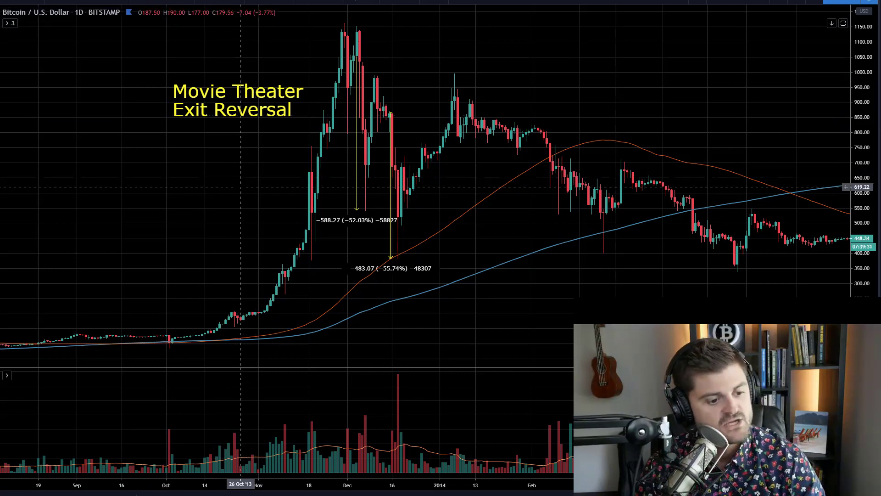
left_click_drag(238, 91, 199, 86)
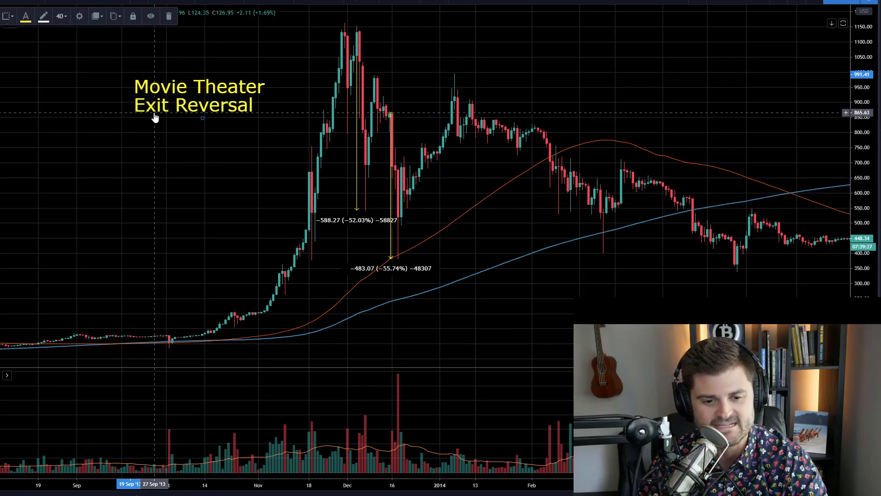
left_click(294, 110)
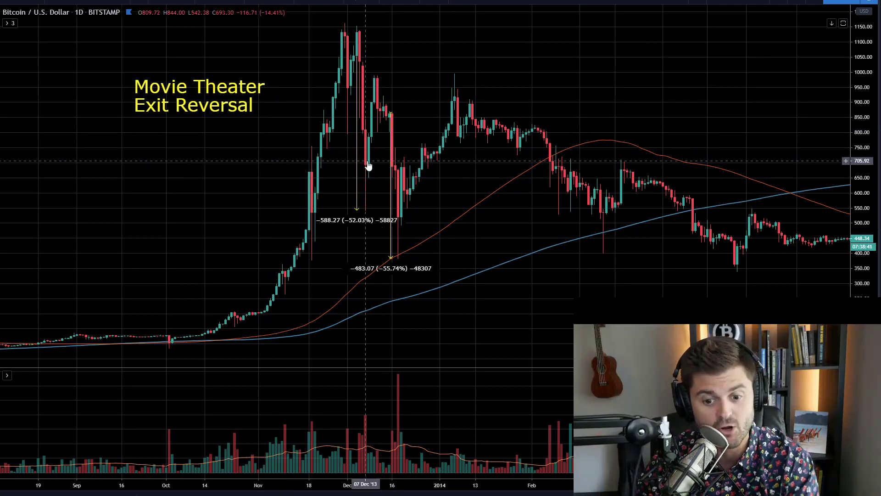
Step: Reposition the "Movie Theater Exit Reversal" label beside the November 2013 rally, anchored at about 1051 on 05 Nov '13
scroll(301, 163, "up", 3)
left_click_drag(301, 163, 669, 144)
scroll(322, 165, "up", 2)
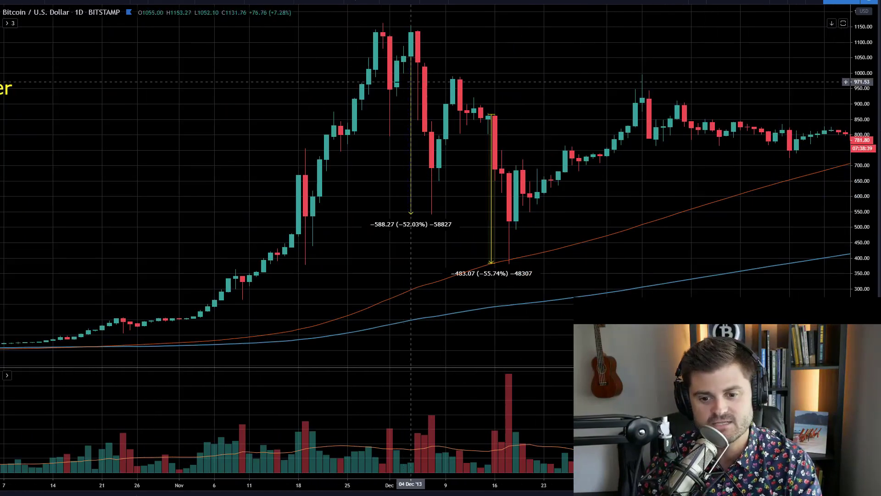
left_click_drag(205, 85, 239, 87)
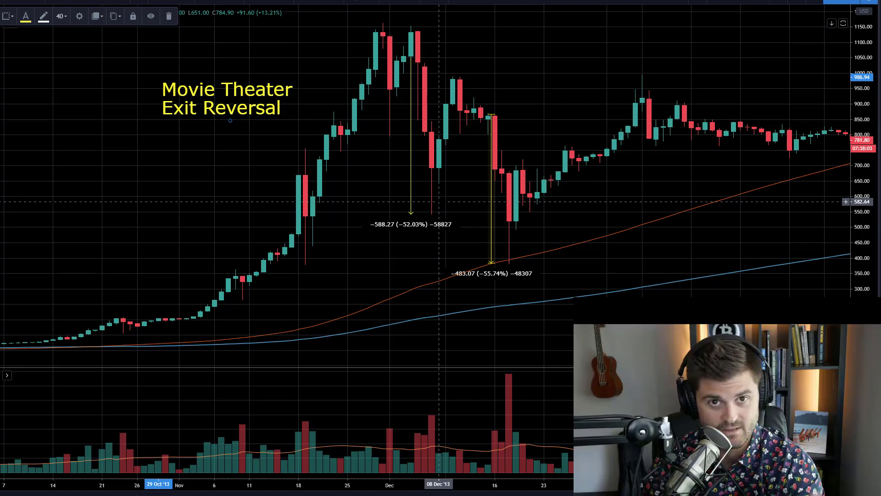
key("shift+Right")
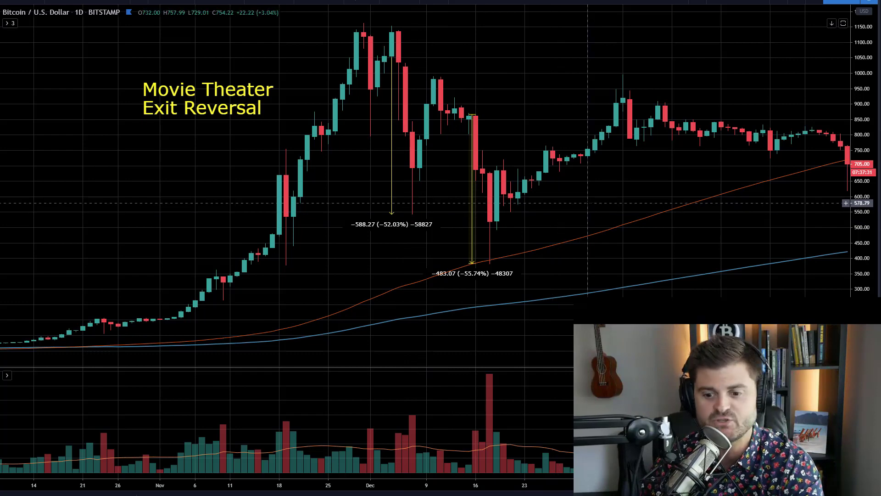
left_click_drag(588, 202, 574, 200)
mouse_move(220, 102)
left_mouse_down()
mouse_move(268, 92)
mouse_move(267, 81)
left_mouse_up()
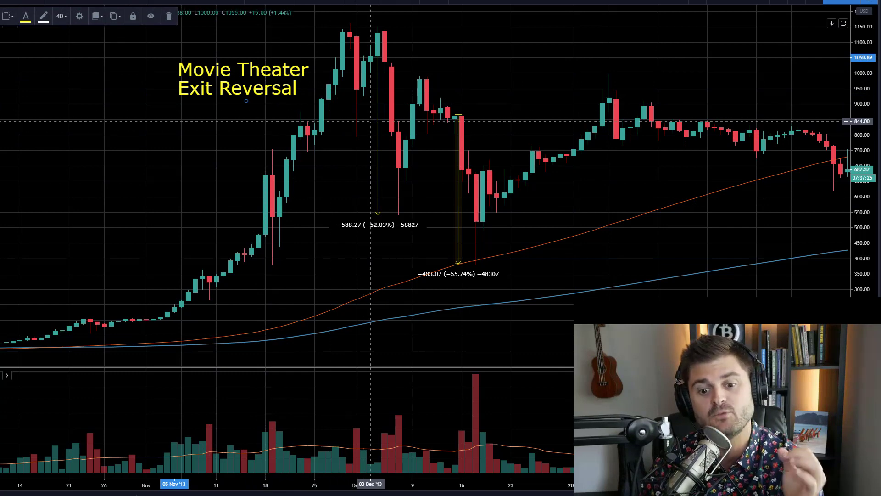
Step: Add the two-line text note "30%-50% sell off over the course of 1-3 days" above the December 2013 decline
left_click(378, 123)
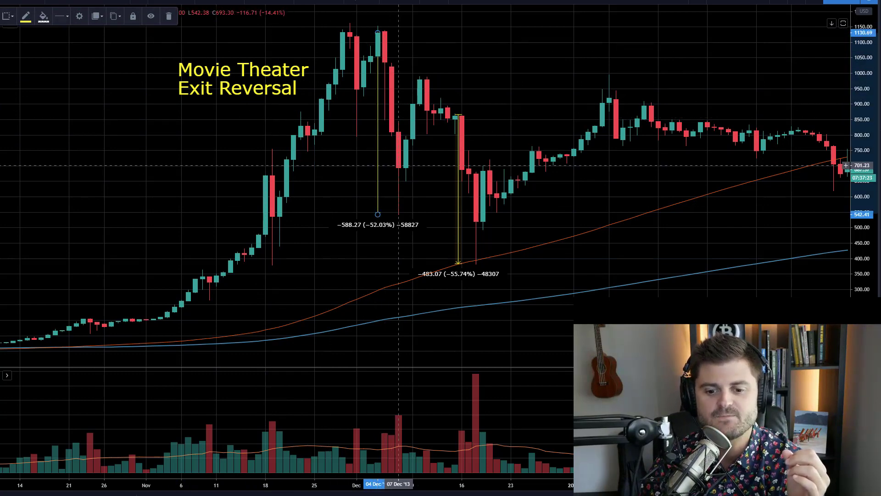
left_click_drag(448, 179, 439, 179)
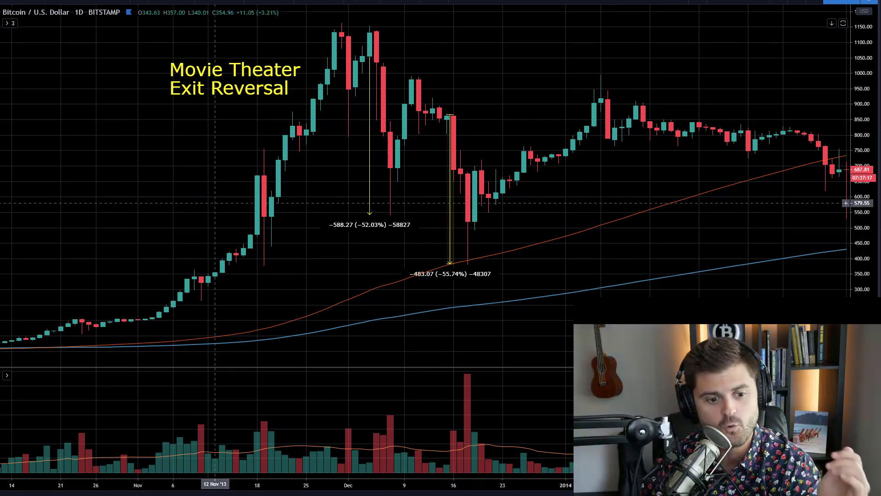
left_click(479, 60)
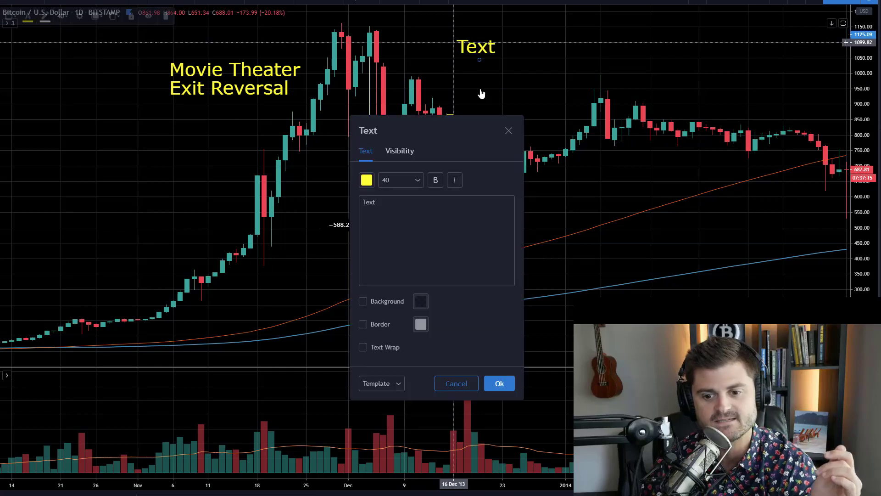
type("30%-50% sell of")
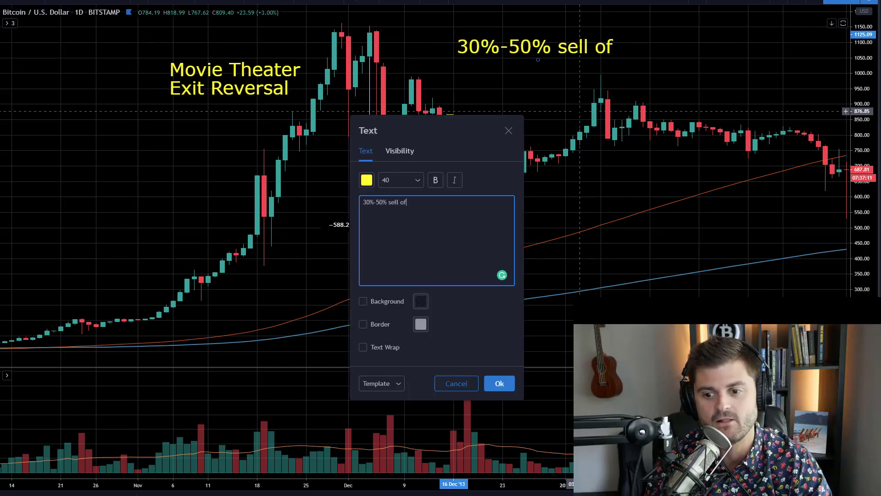
type("f over the course of 1-3 days")
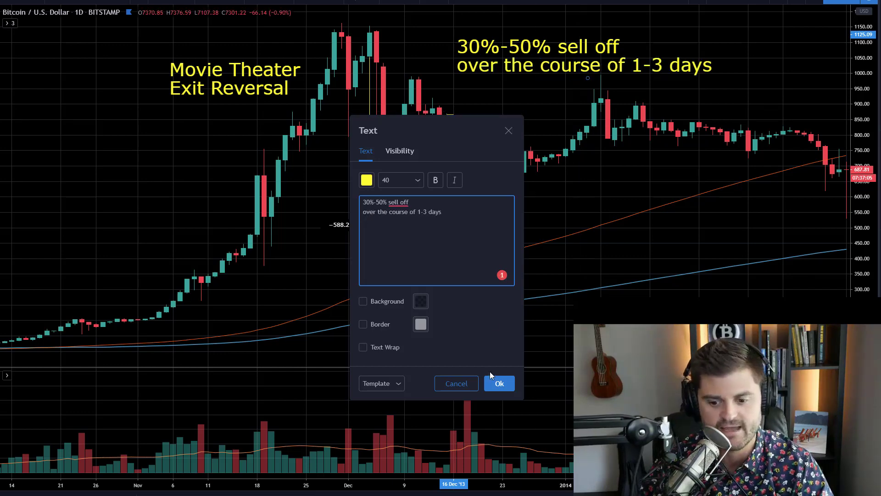
left_click(500, 383)
Step: Shift the first December 2013 price range measurement one day later, onto the first red candle of the sell-off
scroll(349, 225, "up", 2)
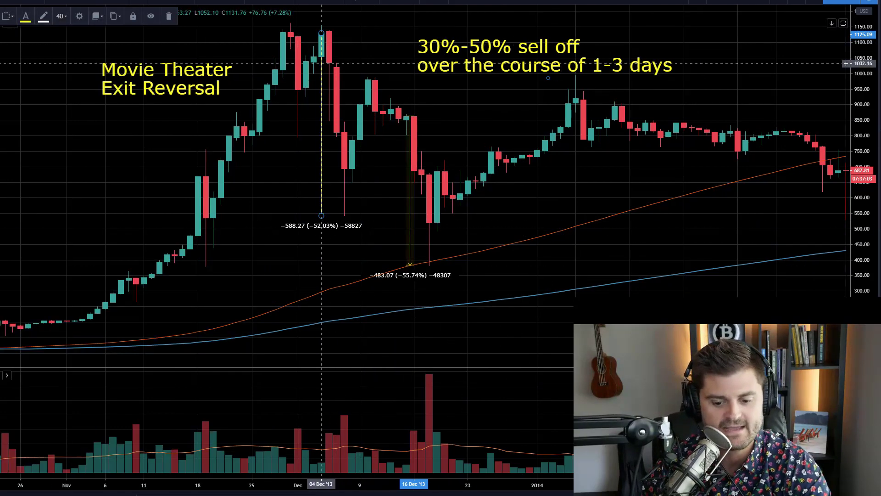
scroll(325, 380, "down", 1)
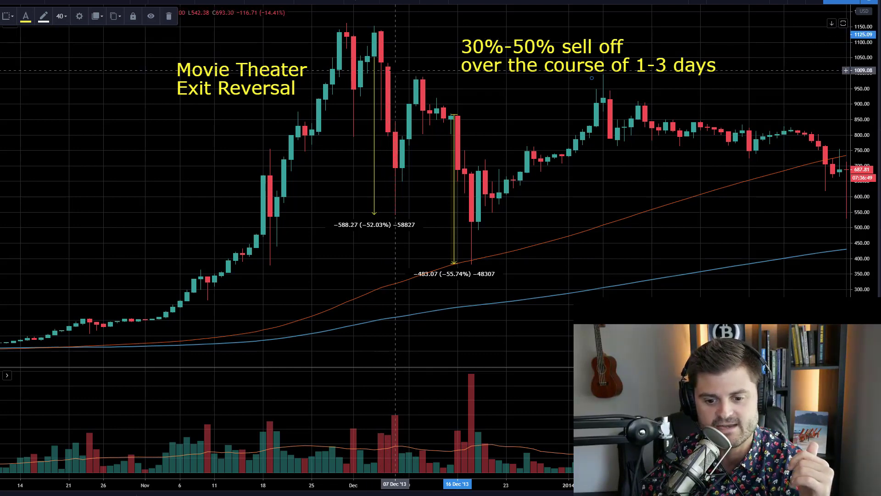
left_click_drag(374, 69, 381, 69)
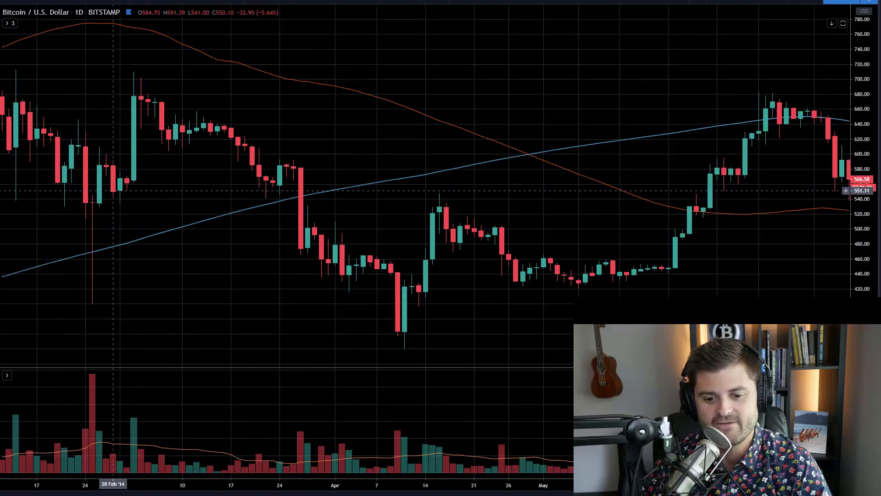
Step: Examine the 2014 price action up to the October 2014 sell-off and compare it with the December 2013 drops
scroll(113, 190, "down", 5)
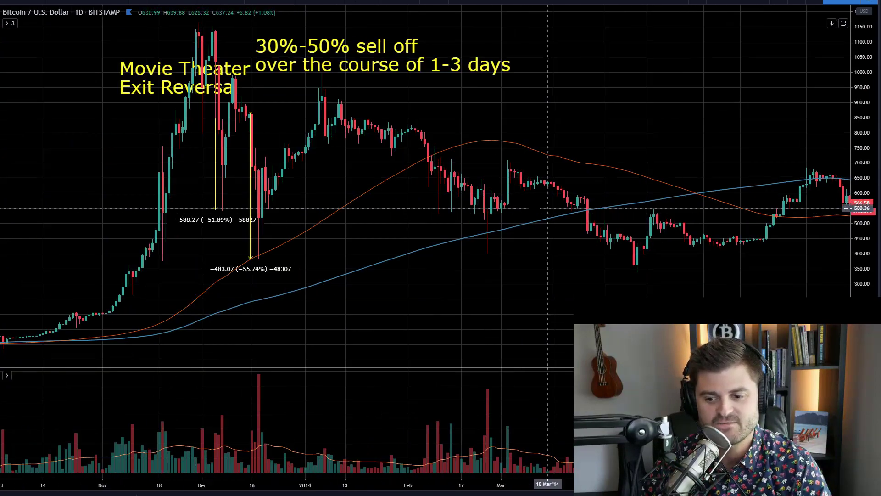
mouse_move(114, 191)
left_mouse_down()
mouse_move(473, 262)
mouse_move(262, 273)
mouse_move(261, 264)
mouse_move(230, 262)
mouse_move(423, 271)
mouse_move(583, 265)
left_mouse_up()
scroll(423, 271, "up", 2)
scroll(166, 276, "down", 1)
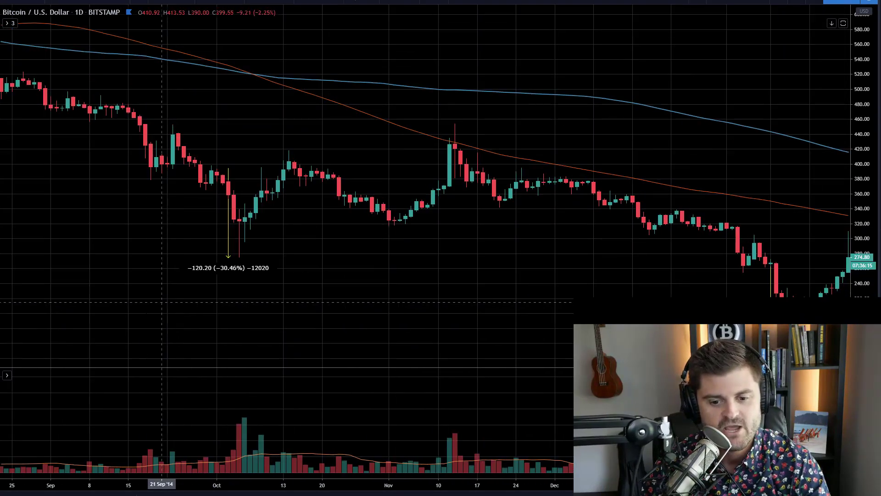
scroll(404, 298, "up", 3)
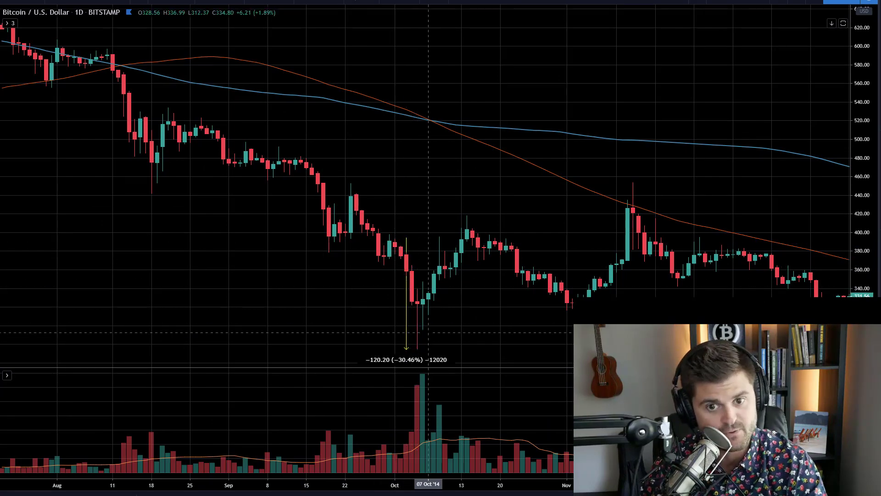
left_click_drag(152, 248, 826, 249)
scroll(376, 249, "down", 3)
scroll(664, 242, "up", 3)
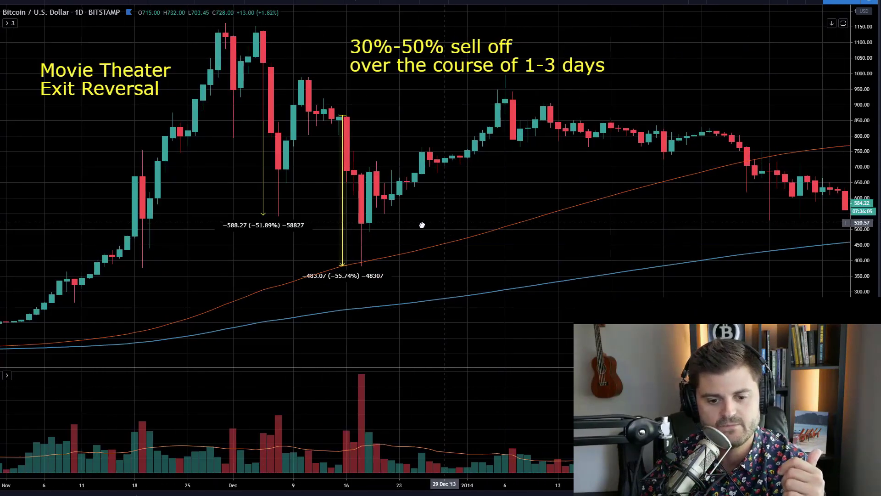
Step: Draw price ranges over both December 2013 rebounds: from about 546 to 980, and from about 382 to the early January 2014 high
left_click_drag(368, 222, 321, 222)
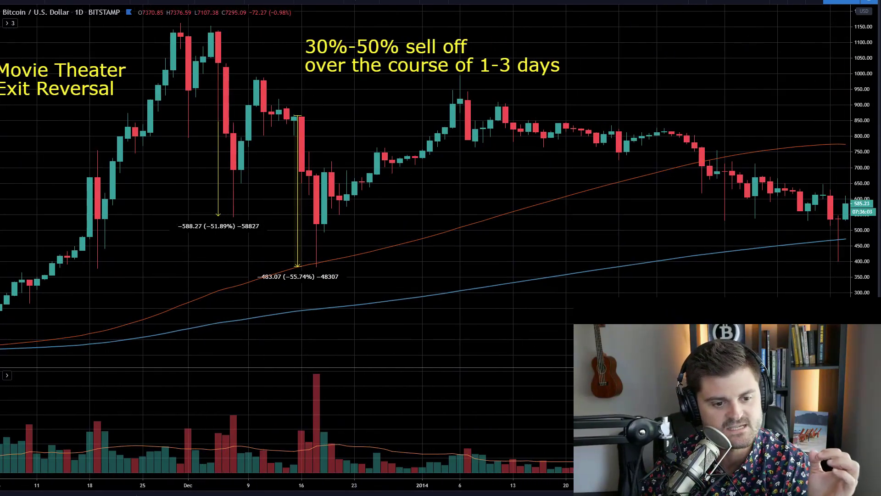
left_click(23, 188)
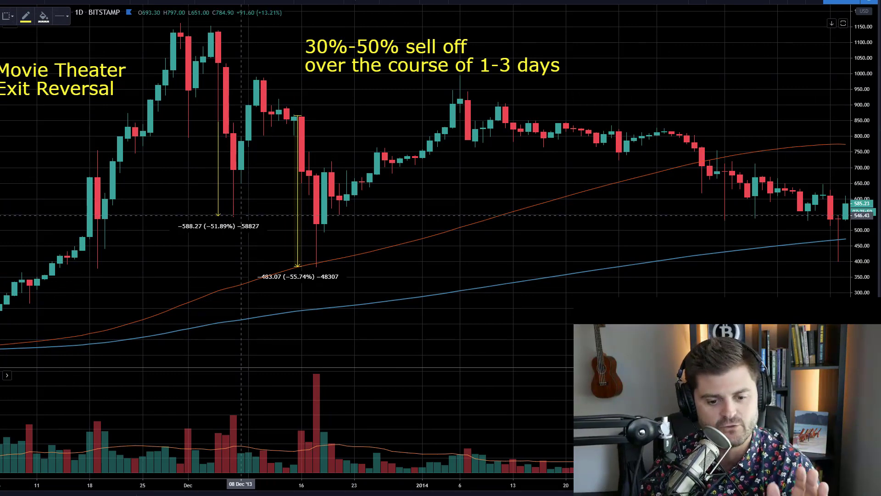
left_click(241, 216)
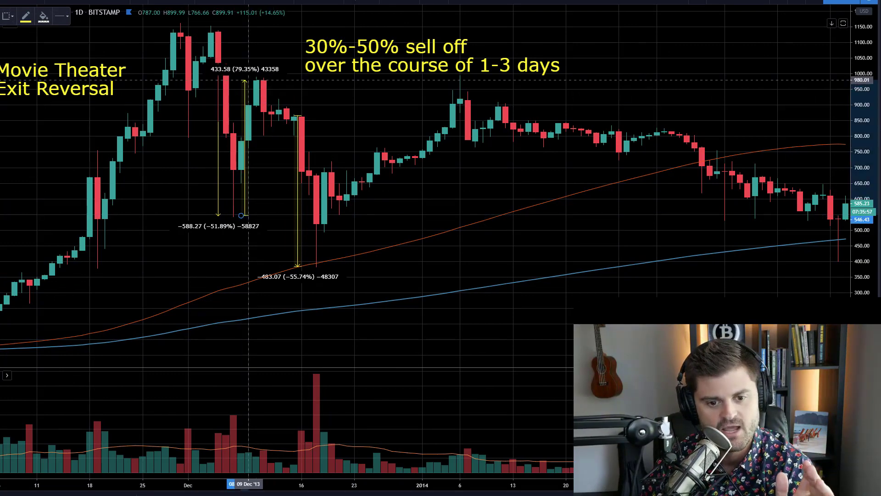
left_click(248, 81)
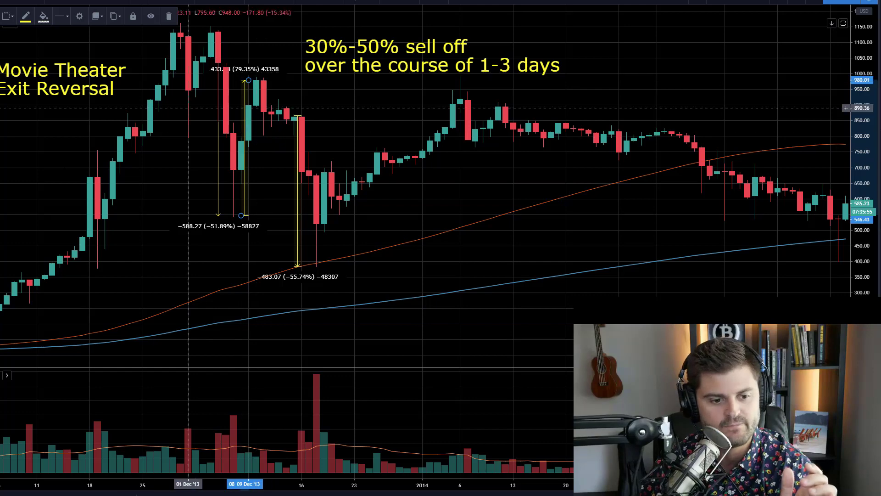
left_click(324, 267)
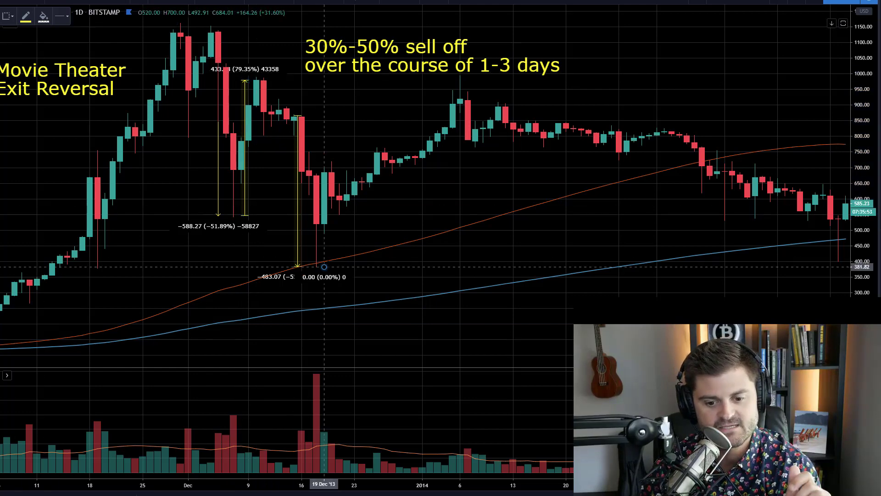
left_click(460, 75)
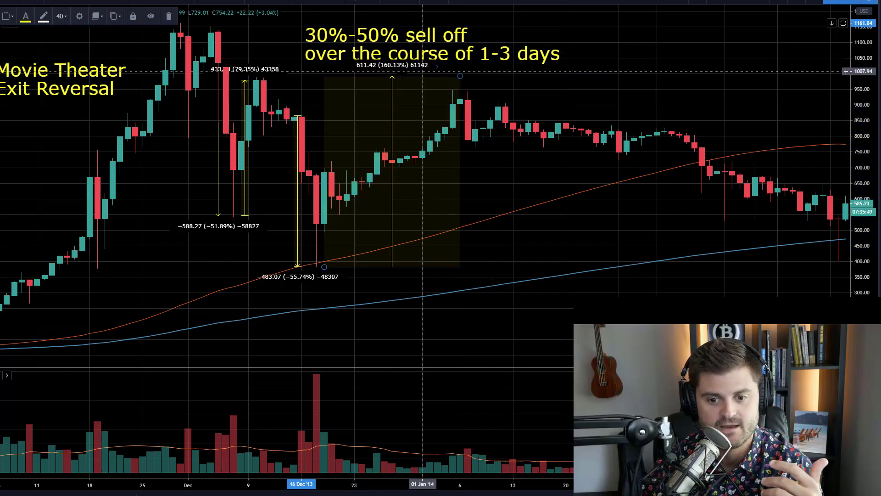
Step: Draw a price range over the October 2014 rebound, from about 275 on 06 Oct to about 418 on 15 Oct
left_click_drag(489, 133, 285, 279)
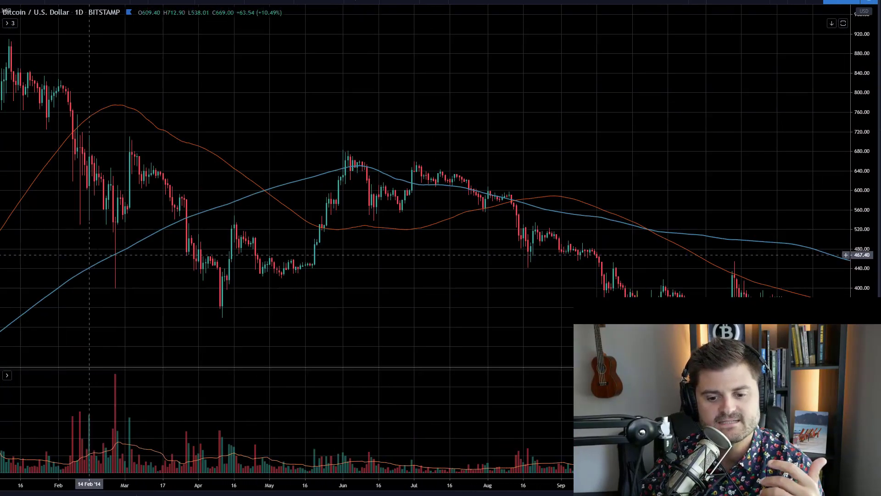
left_click_drag(330, 275, 13, 133)
scroll(252, 275, "up", 3)
left_click(309, 257)
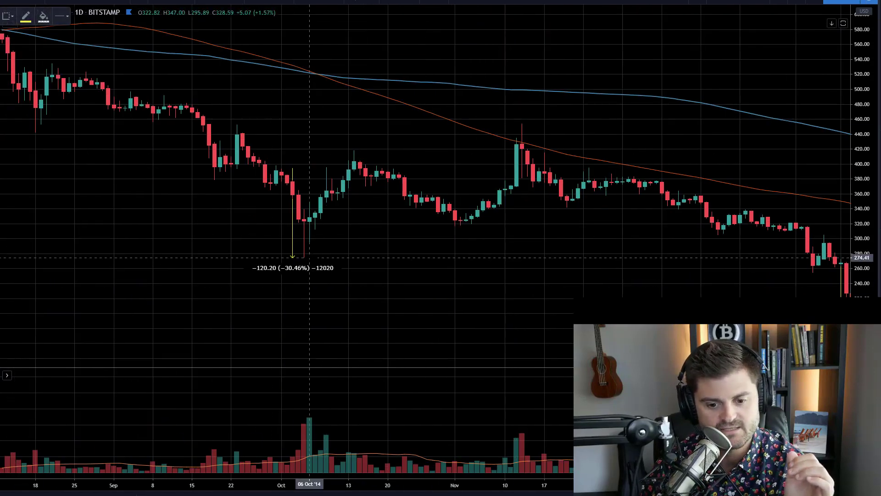
left_click(360, 151)
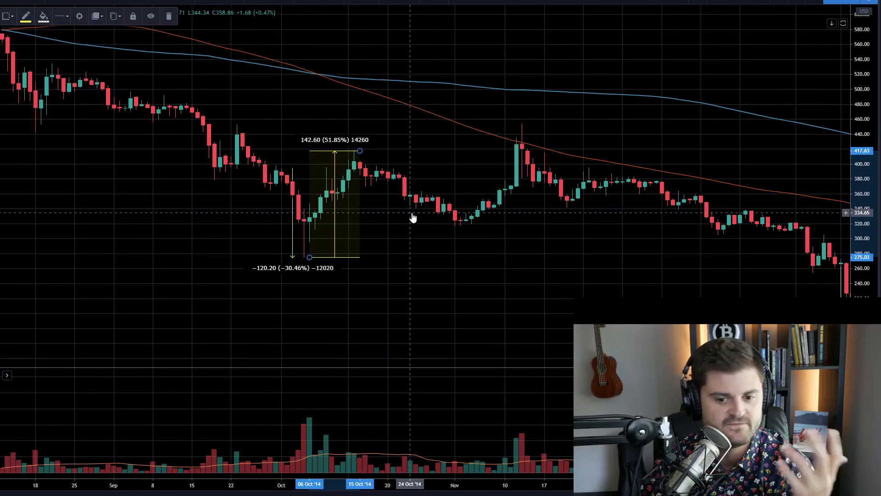
Step: Draw a price range over the January 2015 rebound, from the crash low at 16 Jan '15 to the late-January high
left_click_drag(364, 228, 319, 228)
scroll(319, 228, "down", 3)
left_click_drag(404, 276, 180, 340)
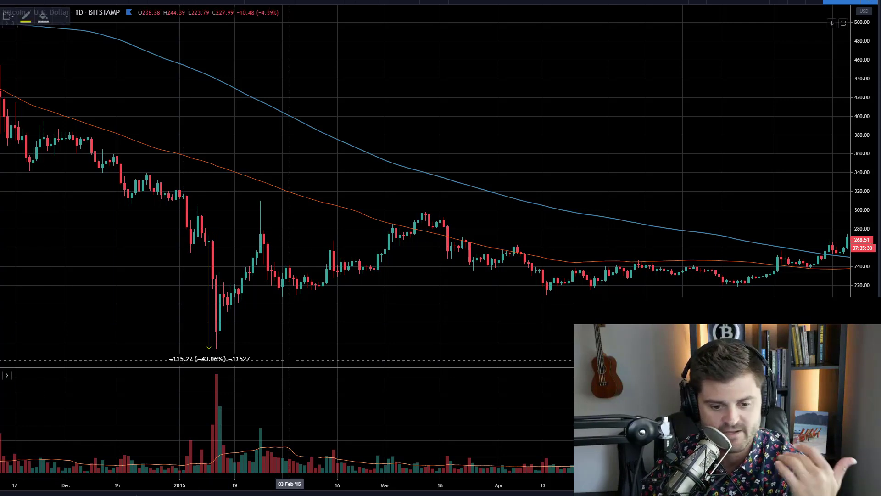
left_click(219, 343)
left_click(224, 349)
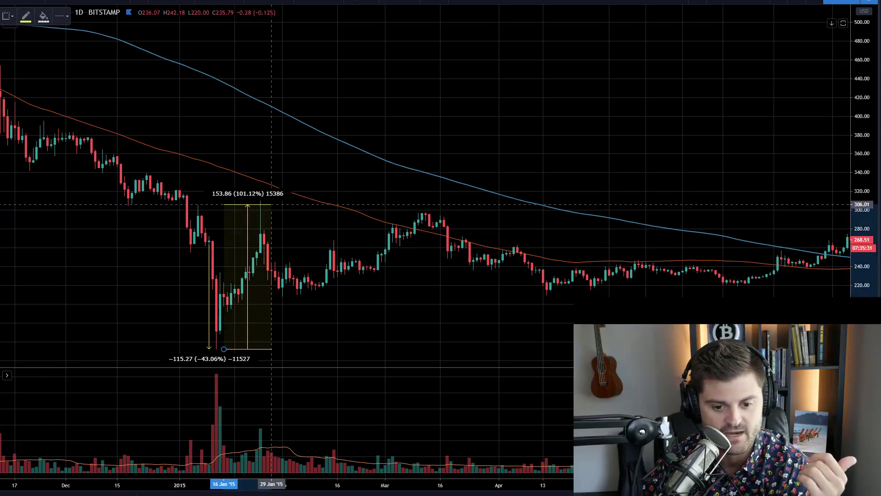
left_click(271, 201)
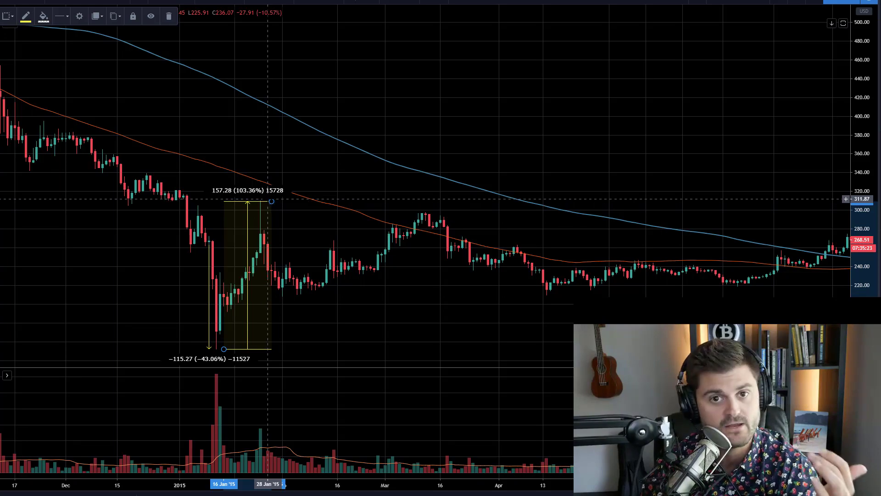
Step: Draw a price range over the 12 March 2020 crash, from about 7967 down to about 3873
mouse_move(268, 199)
left_mouse_down()
mouse_move(229, 193)
mouse_move(321, 188)
mouse_move(184, 183)
mouse_move(429, 212)
mouse_move(230, 192)
mouse_move(107, 193)
left_mouse_up()
left_click_drag(550, 193, 413, 192)
scroll(688, 197, "up", 3)
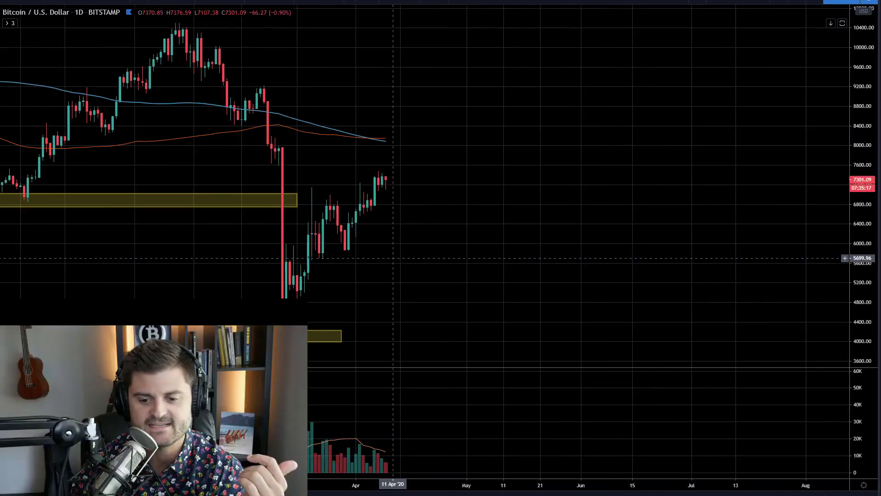
left_click_drag(280, 257, 762, 261)
scroll(761, 261, "up", 3)
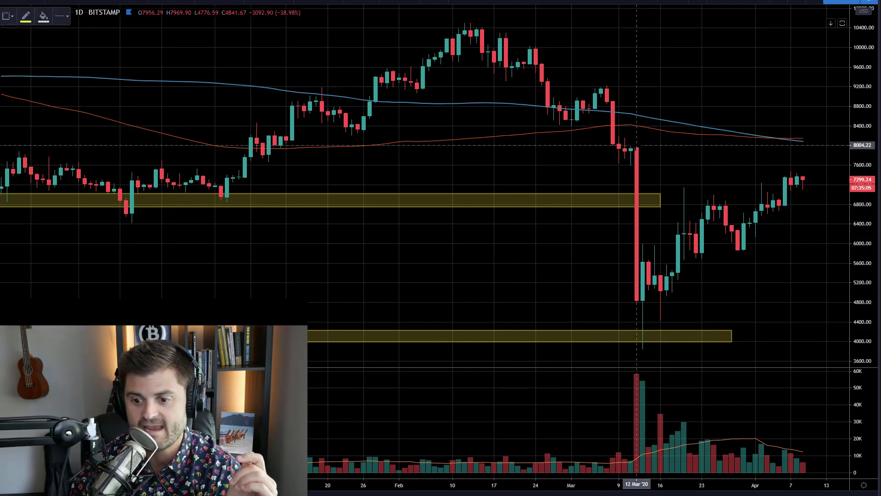
left_click(636, 147, "shift")
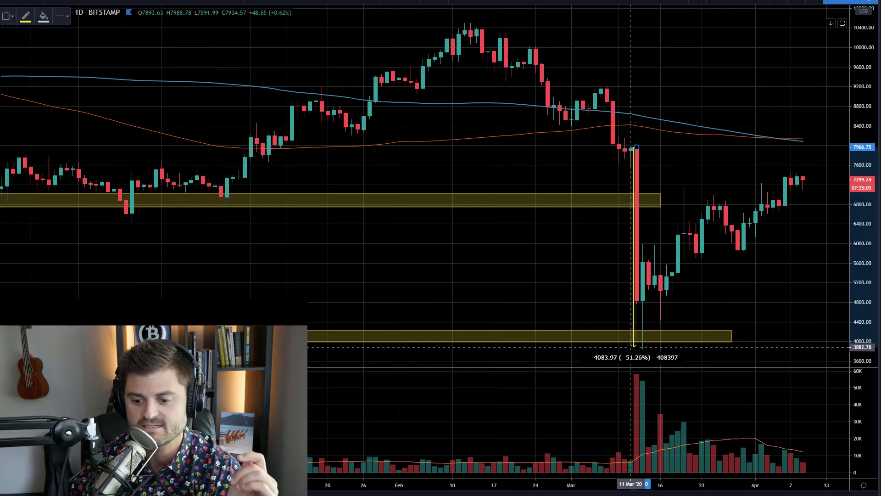
left_click(631, 348)
scroll(565, 288, "up", 3)
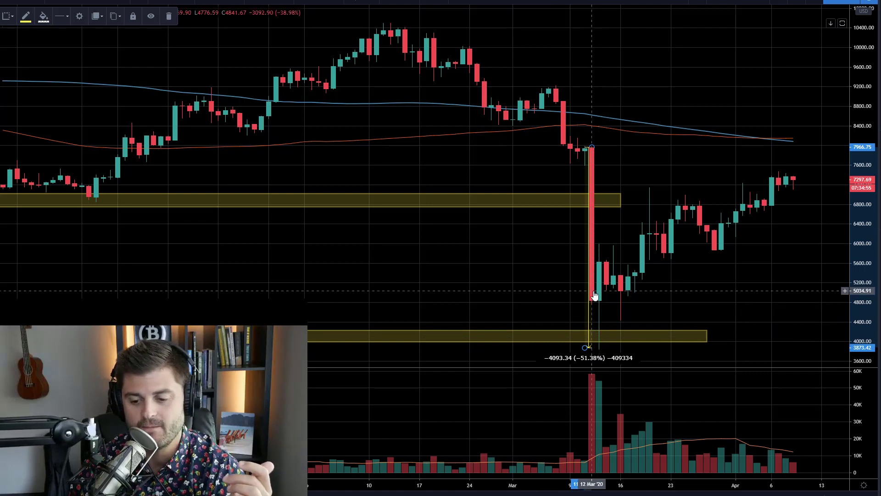
Step: Compare the March 2020 crash with the 2019 price action and the measured 2018 sell-offs
scroll(594, 296, "down", 1)
scroll(594, 296, "up", 1)
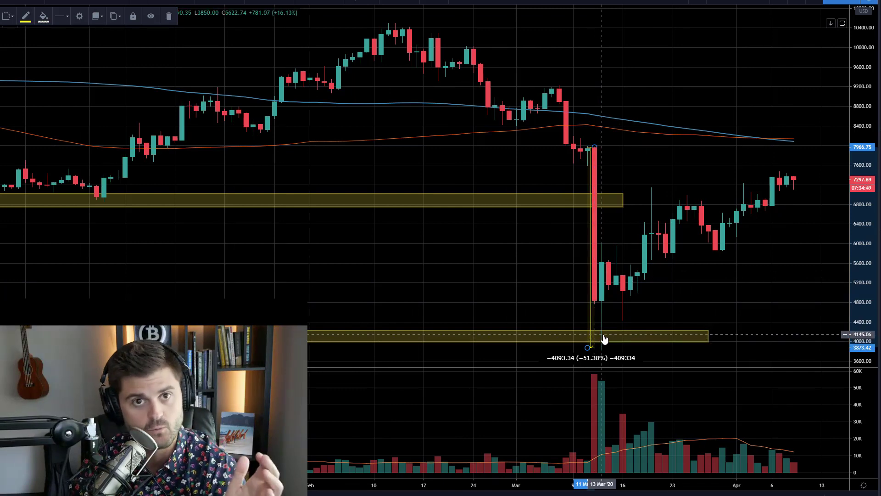
scroll(604, 338, "down", 5)
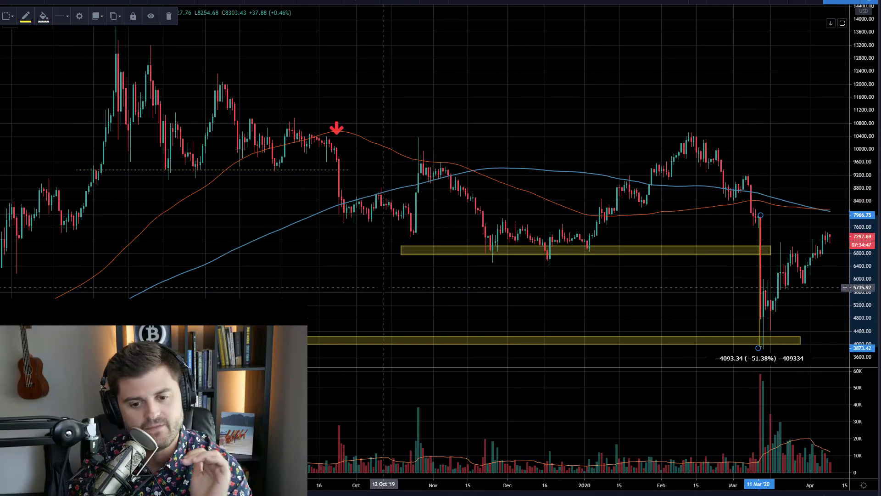
scroll(316, 253, "down", 5)
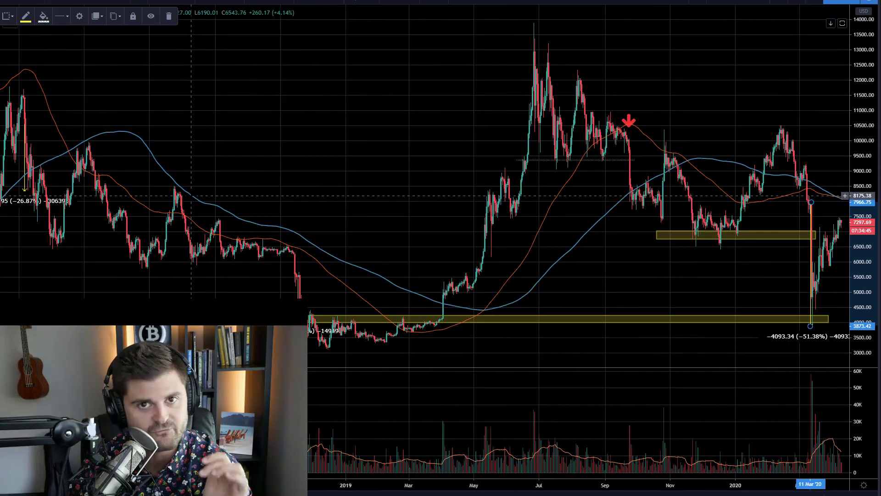
left_click_drag(259, 162, 316, 164)
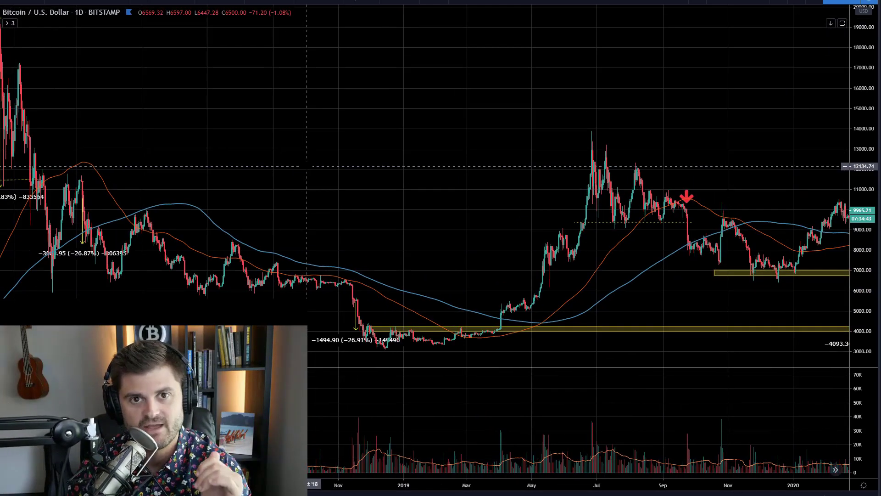
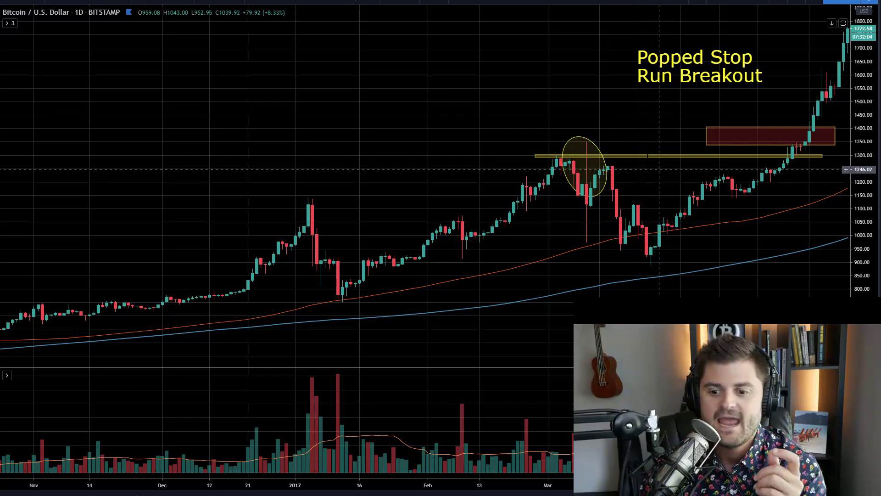
Step: Draw an upward arrow along the 2017 Popped Stop Run Breakout, from about 1364 to about 1665
left_click(544, 157)
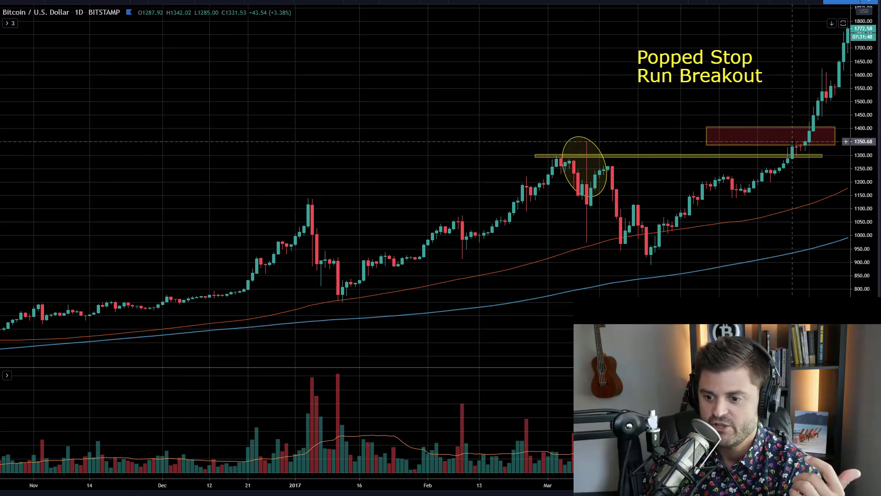
scroll(802, 150, "up", 3)
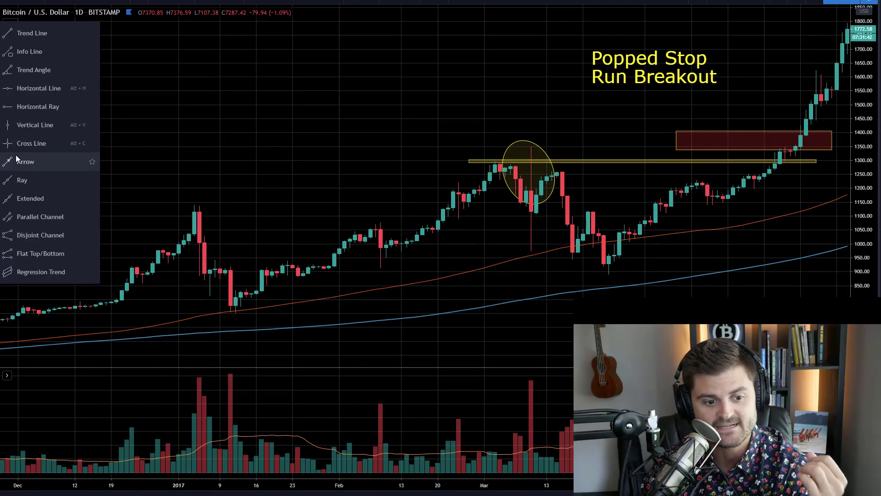
left_click(25, 160)
left_click_drag(779, 143, 812, 59)
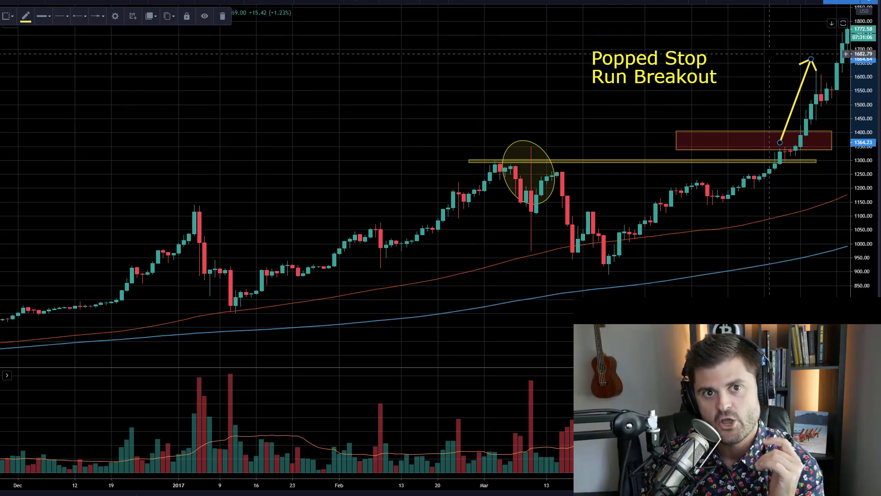
left_click_drag(768, 54, 757, 55)
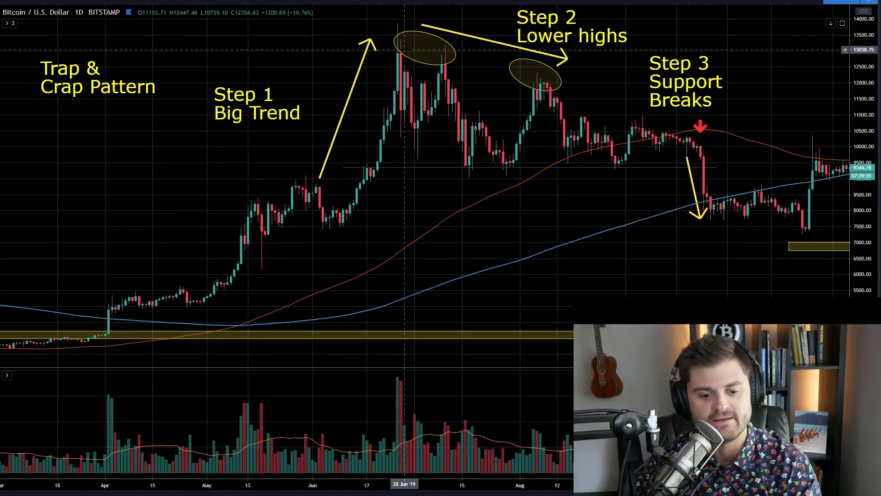
Step: Examine the 2019 Trap & Crap Pattern from the big trend through the lower highs to the support break and following price action
scroll(279, 242, "down", 2)
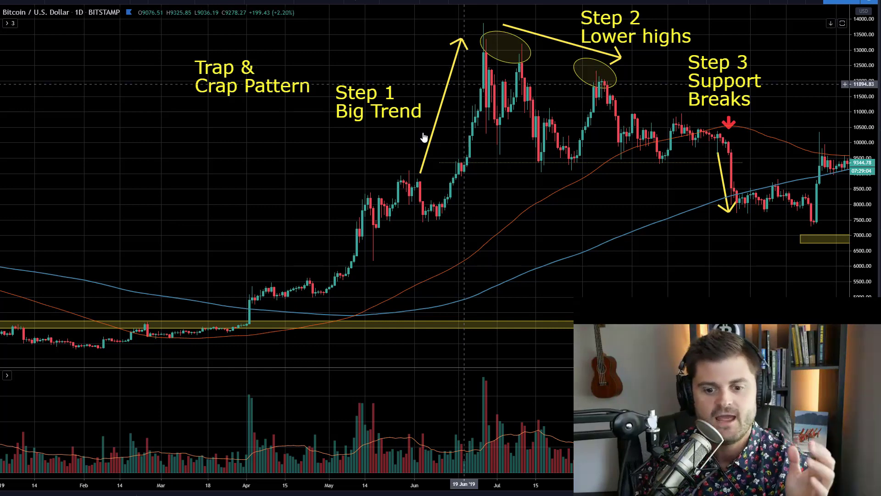
scroll(356, 115, "right", 3)
scroll(420, 174, "right", 3)
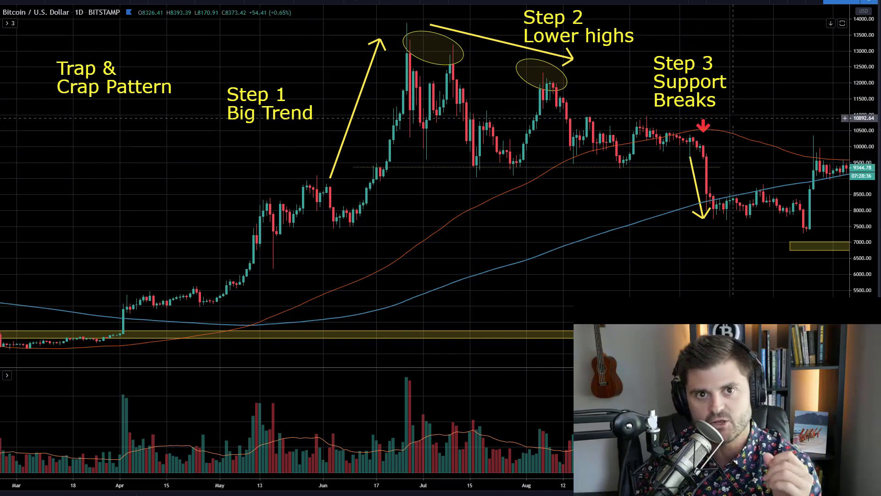
scroll(733, 118, "up", 1)
scroll(730, 119, "down", 1)
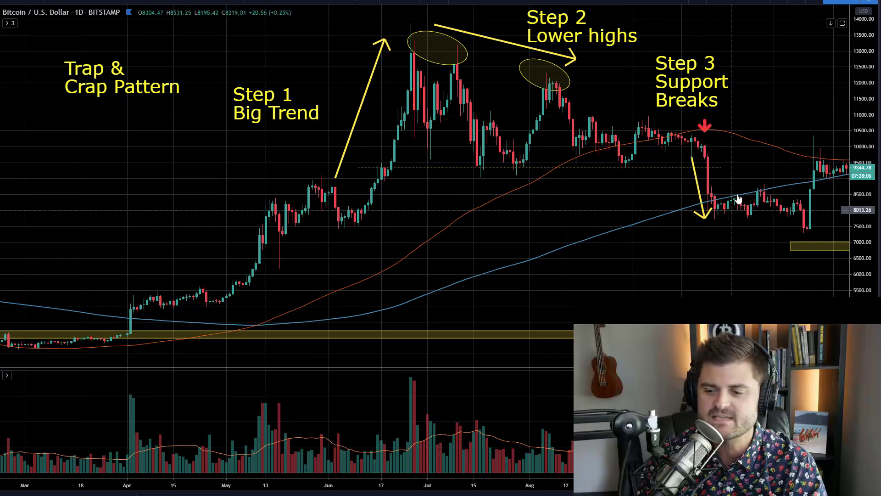
scroll(715, 209, "down", 3)
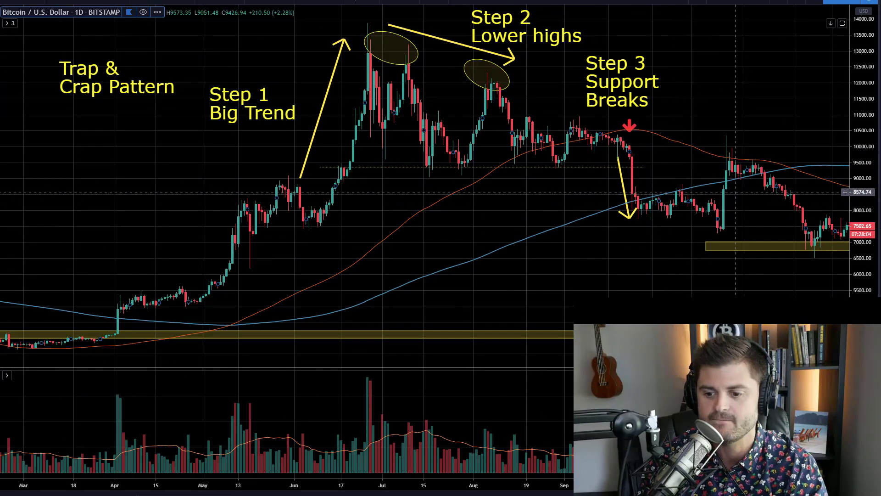
scroll(814, 241, "down", 2)
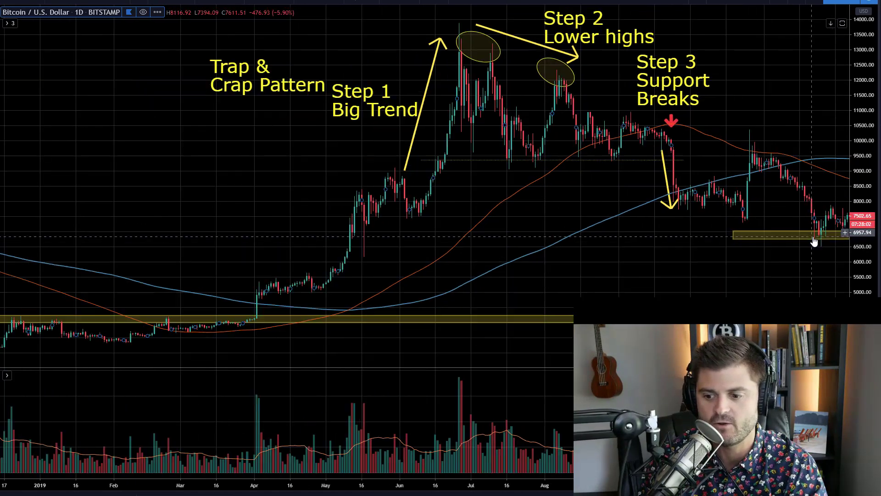
scroll(410, 242, "up", 3)
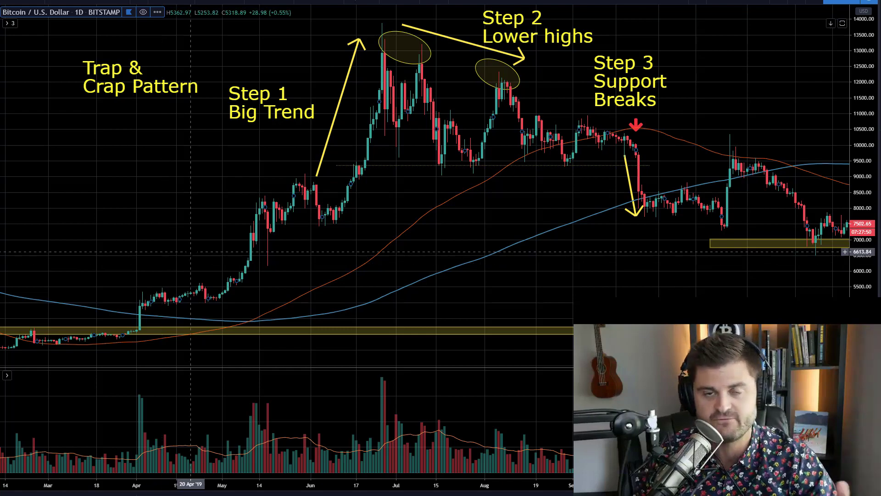
scroll(265, 241, "down", 1)
scroll(265, 241, "up", 2)
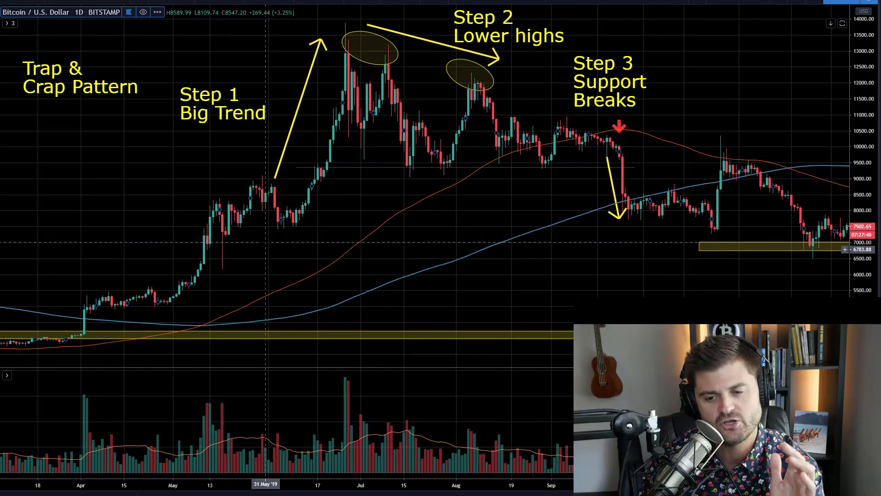
left_click_drag(351, 240, 362, 241)
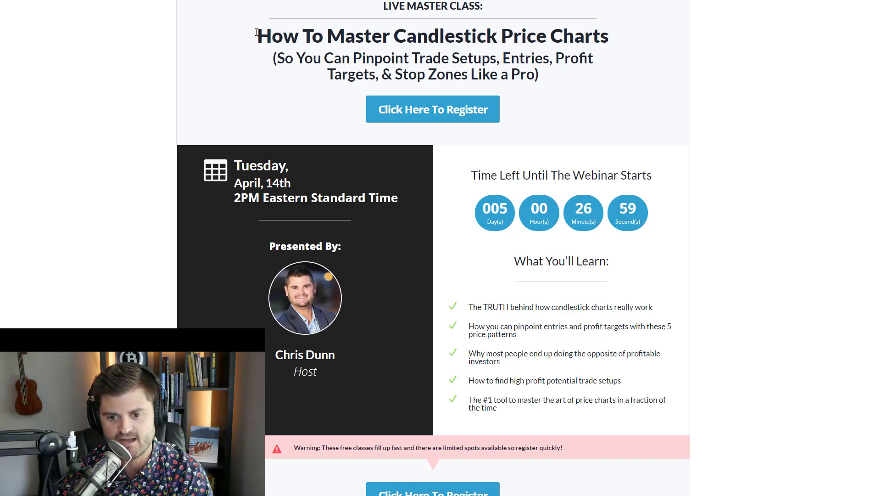
Step: On the live master class registration page, highlight the candlestick price charts title, the subtitle and the 2PM Eastern Standard Time start in turn
left_click_drag(252, 38, 632, 36)
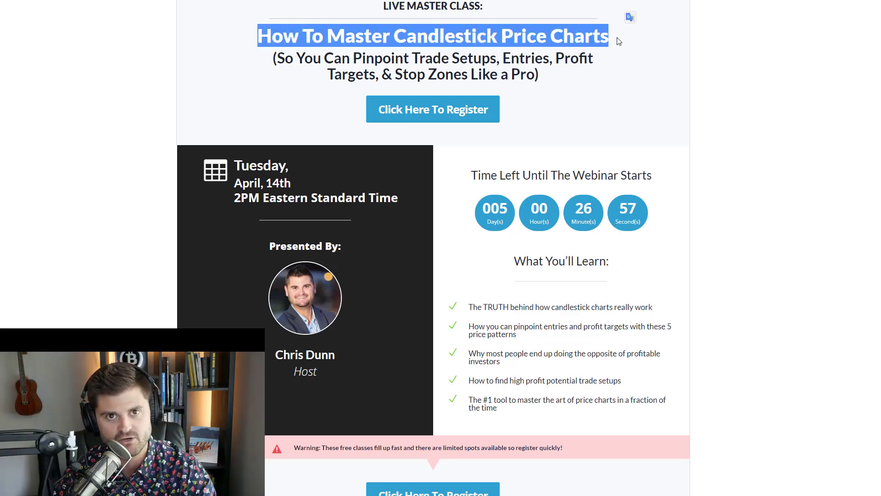
left_click(616, 39)
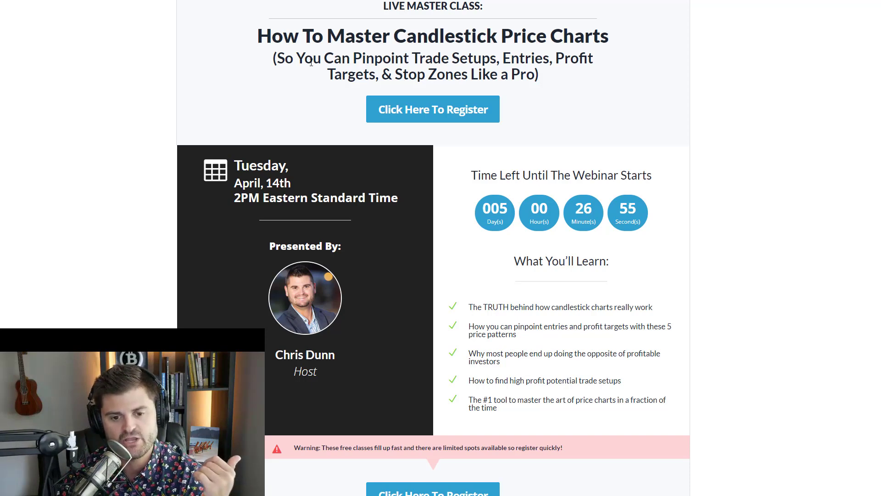
left_click_drag(350, 60, 471, 75)
left_click(523, 87)
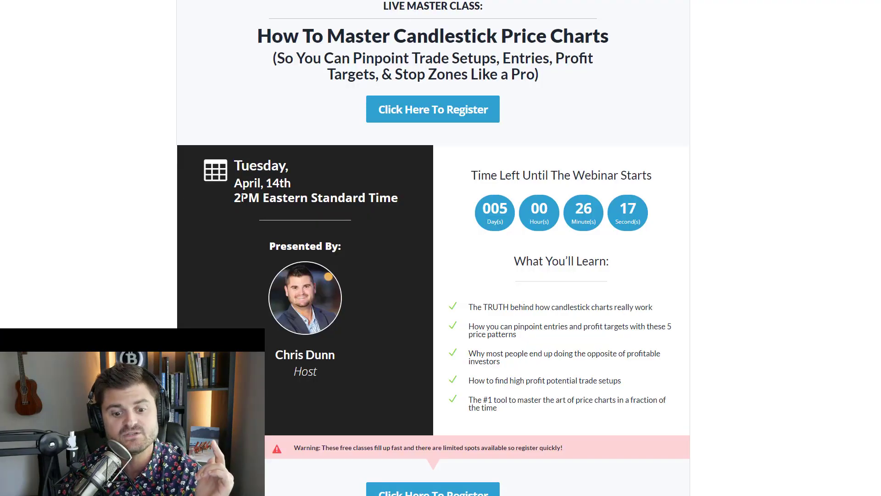
left_click_drag(233, 198, 384, 200)
left_click(200, 53)
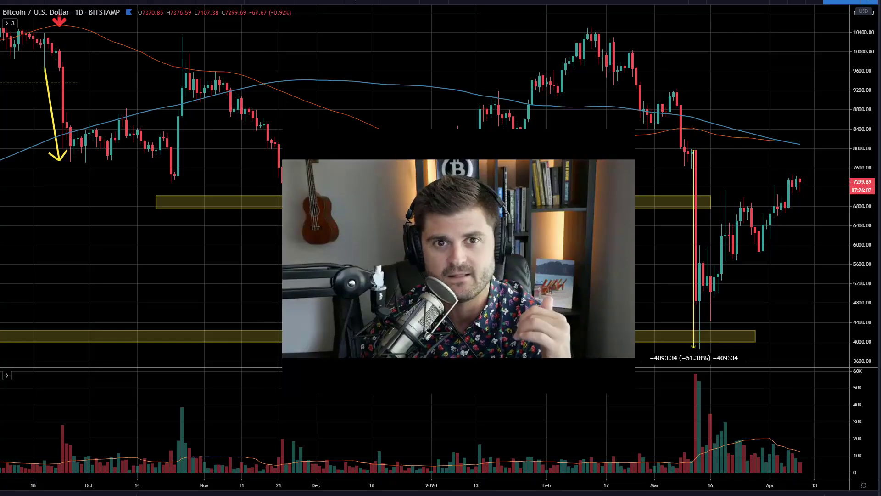
Step: Return to the Bitcoin chart and view the 2019 Trap & Crap Pattern together with the March 2020 crash
scroll(156, 188, "down", 5)
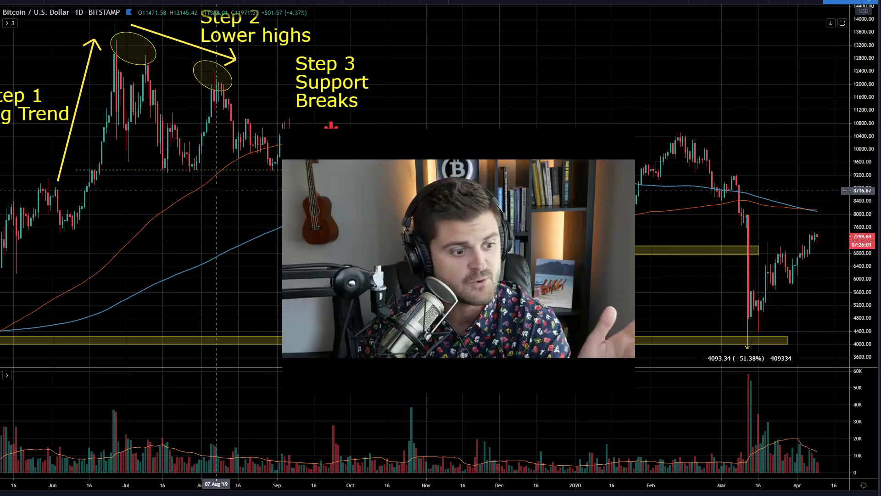
scroll(216, 190, "down", 2)
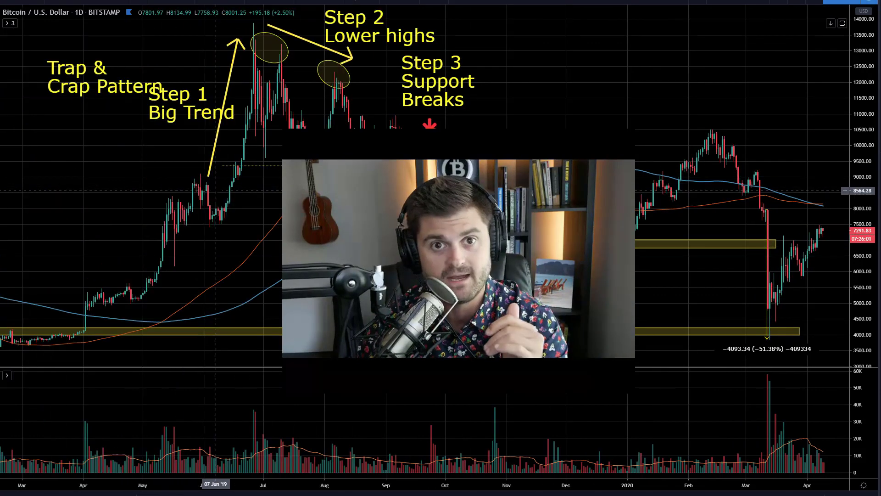